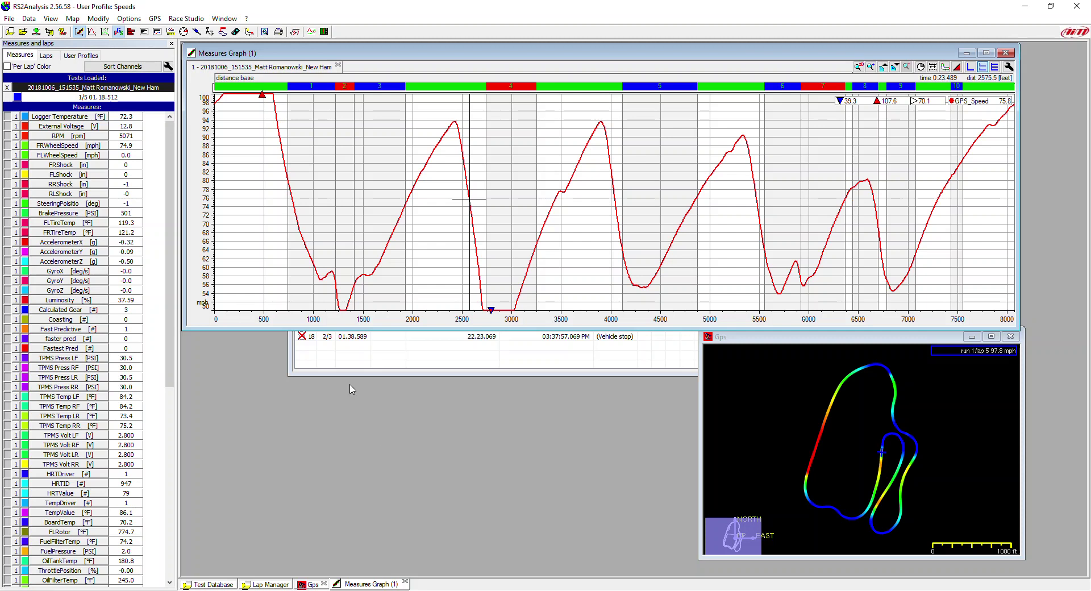
Autoscale the speed axis to 35–110 mph and read the dips near 1300, 2780, 4350, 5700 and 5950 feet.
left_click(212, 266)
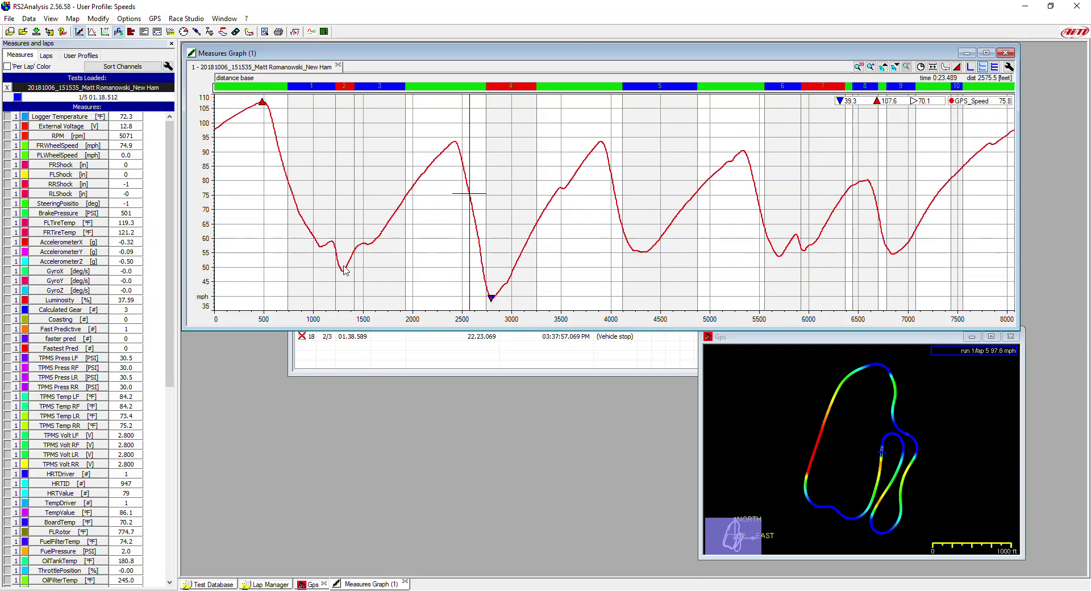
left_click(344, 269)
left_click(492, 299)
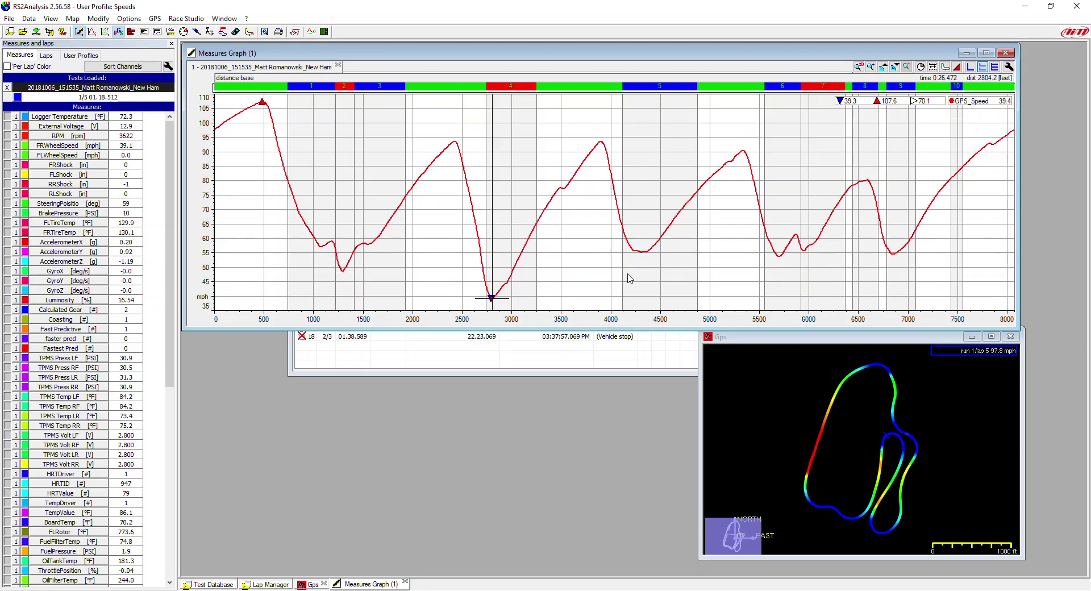
left_click(646, 252)
left_click(779, 259)
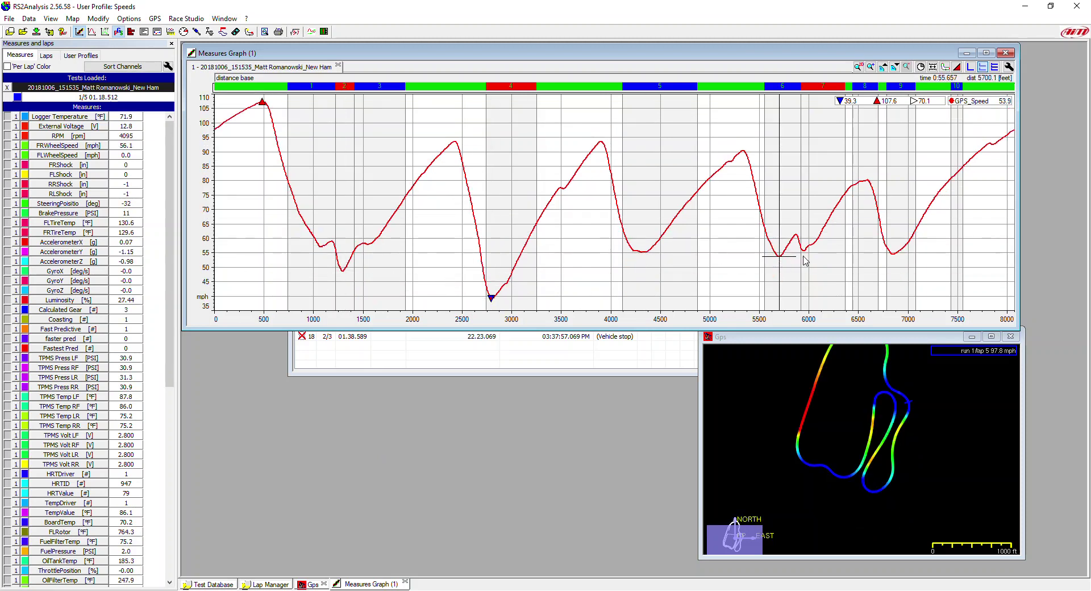
left_click(805, 252)
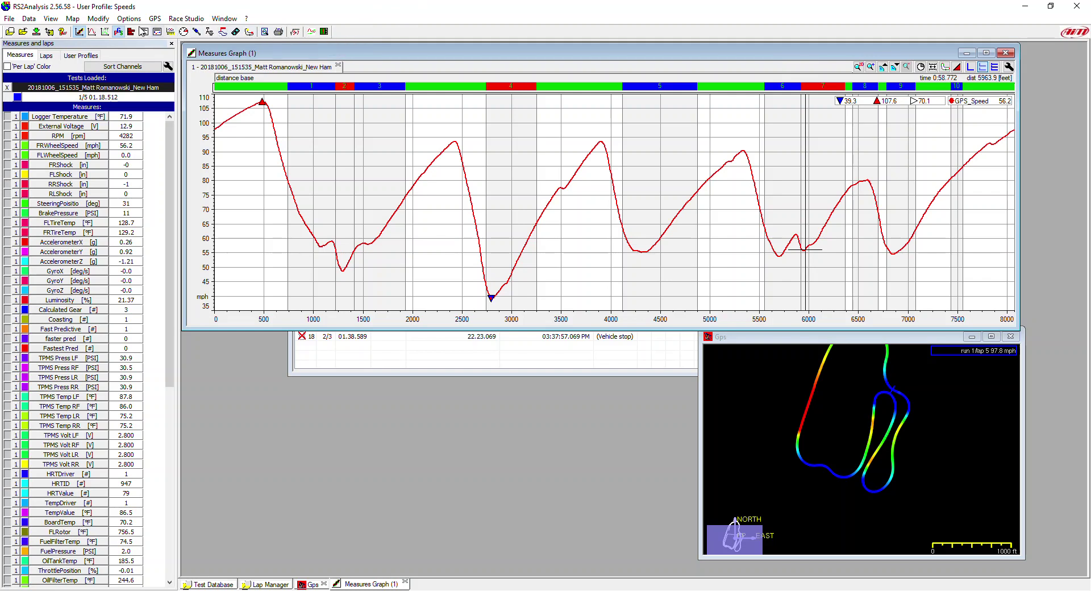
left_click(76, 20)
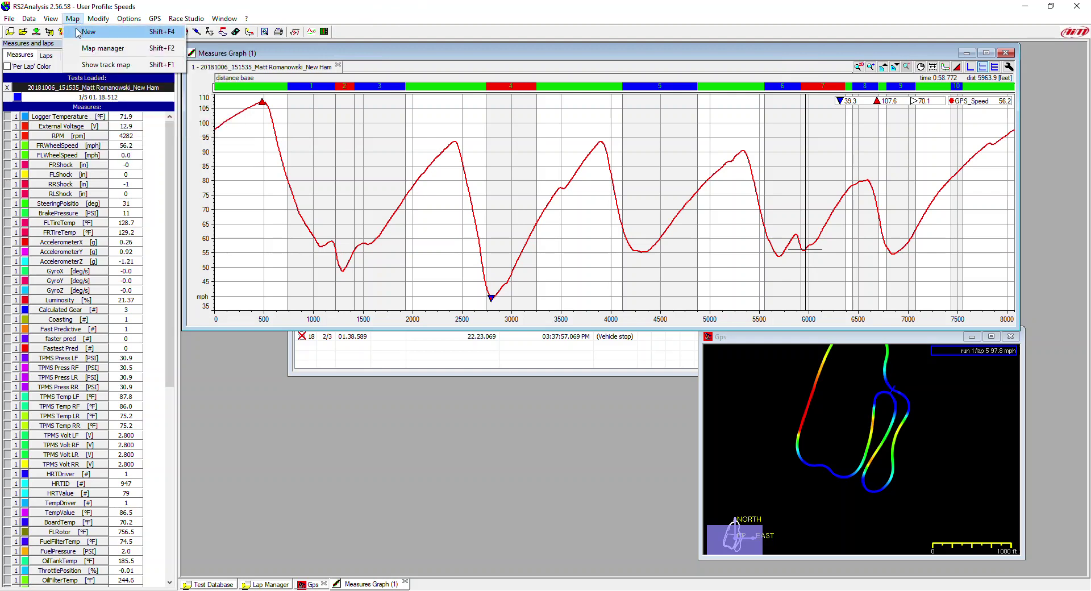
Start a new track map with all corners removed, dividing it at 597, 1190, 1397 and 2263 feet.
left_click(78, 32)
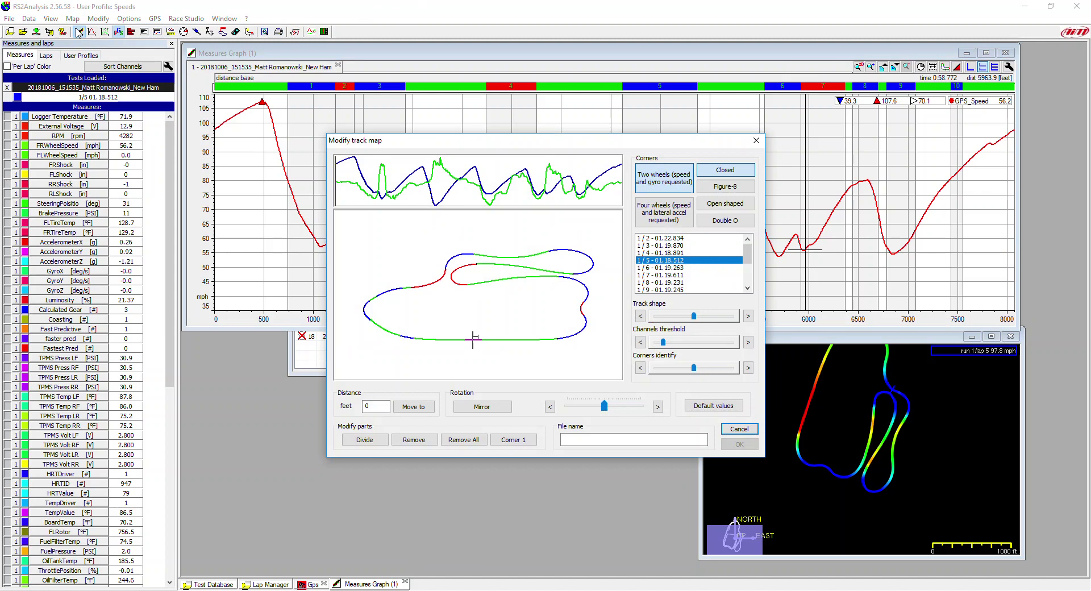
left_click(485, 443)
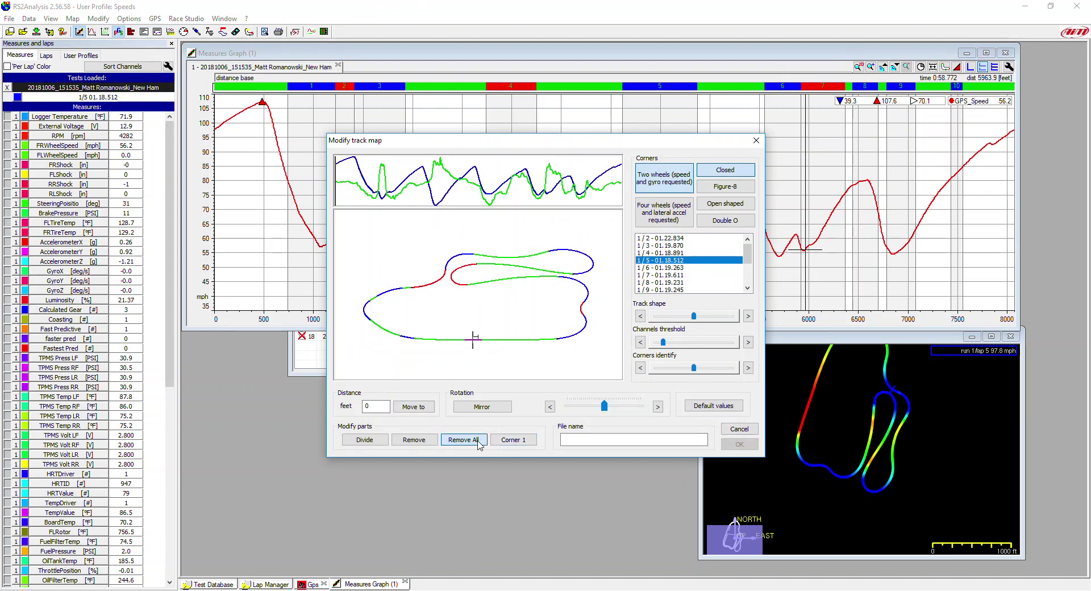
left_click(540, 340)
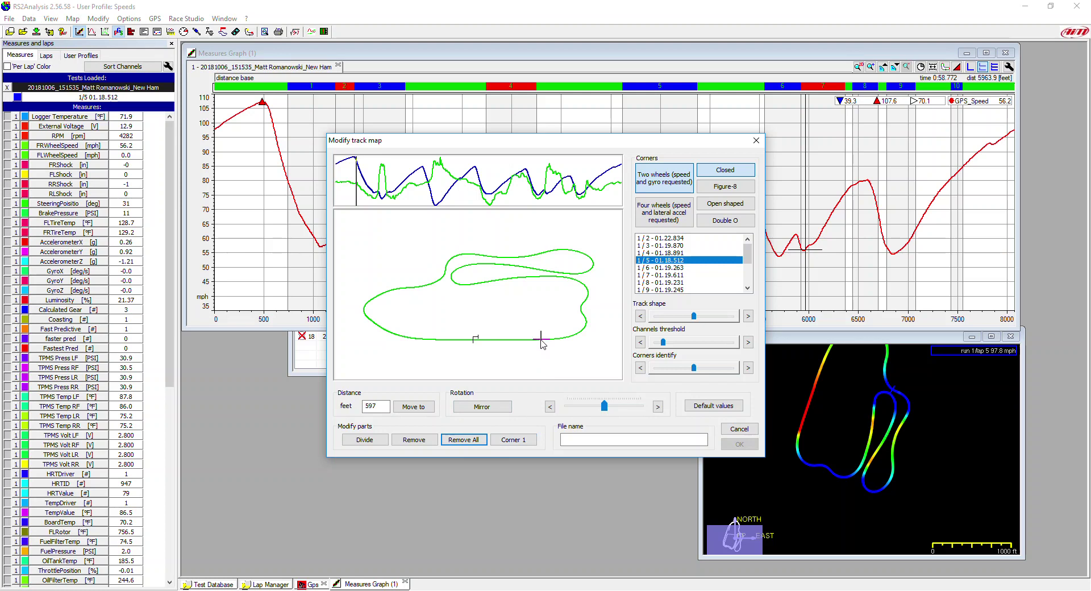
left_click(381, 441)
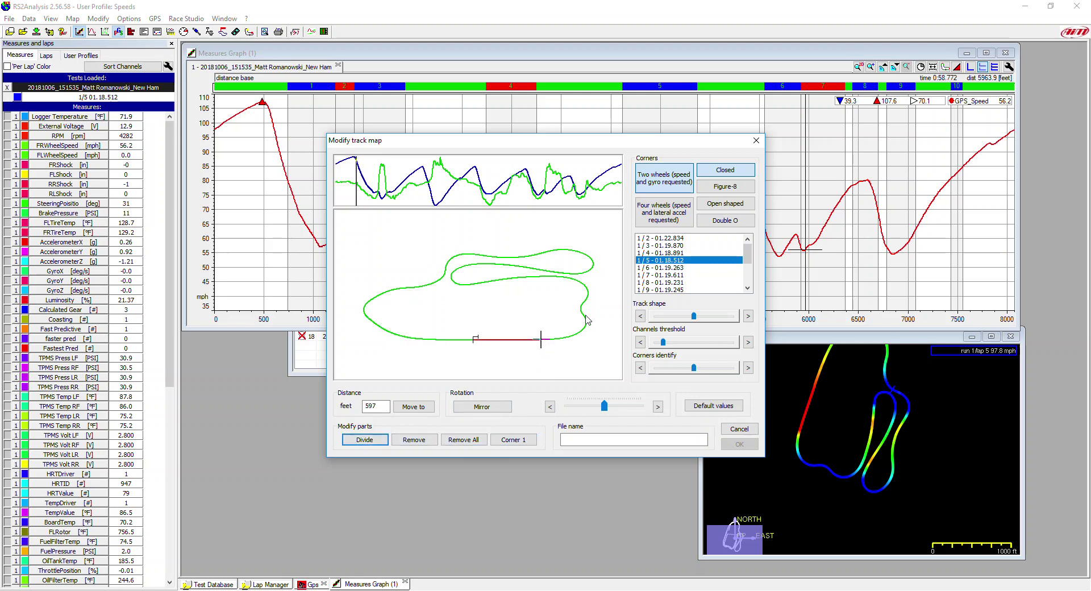
left_click(586, 318)
left_click(364, 439)
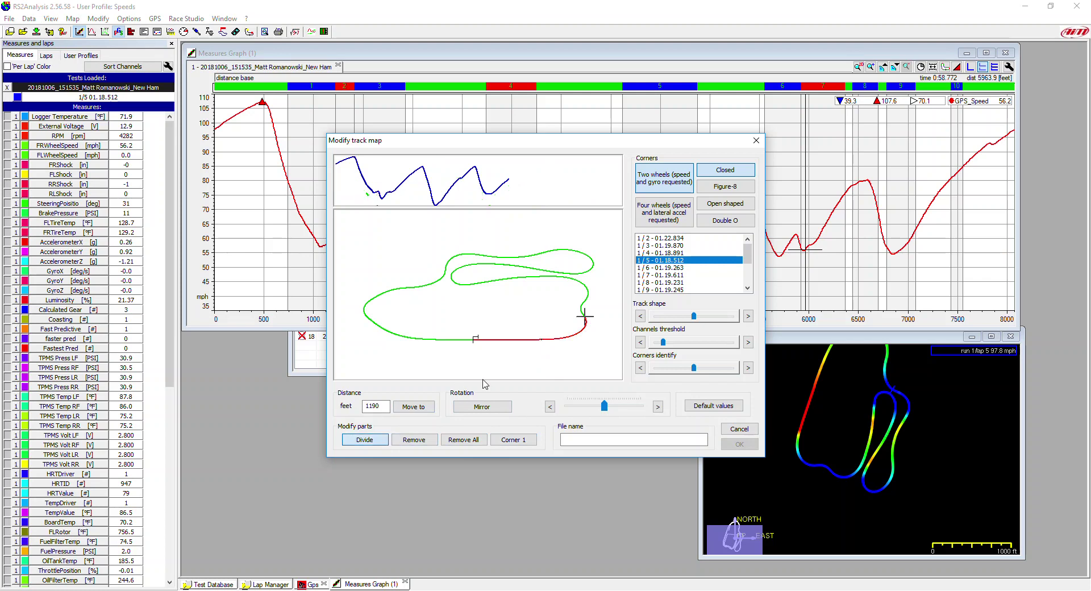
left_click(583, 302)
left_click(364, 440)
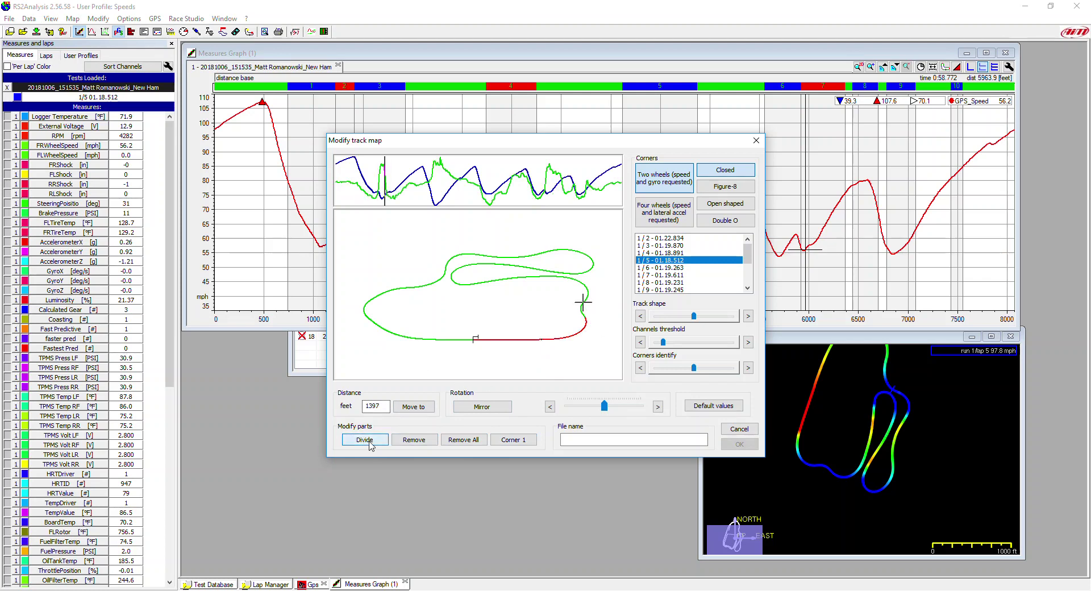
left_click(519, 278)
left_click(364, 439)
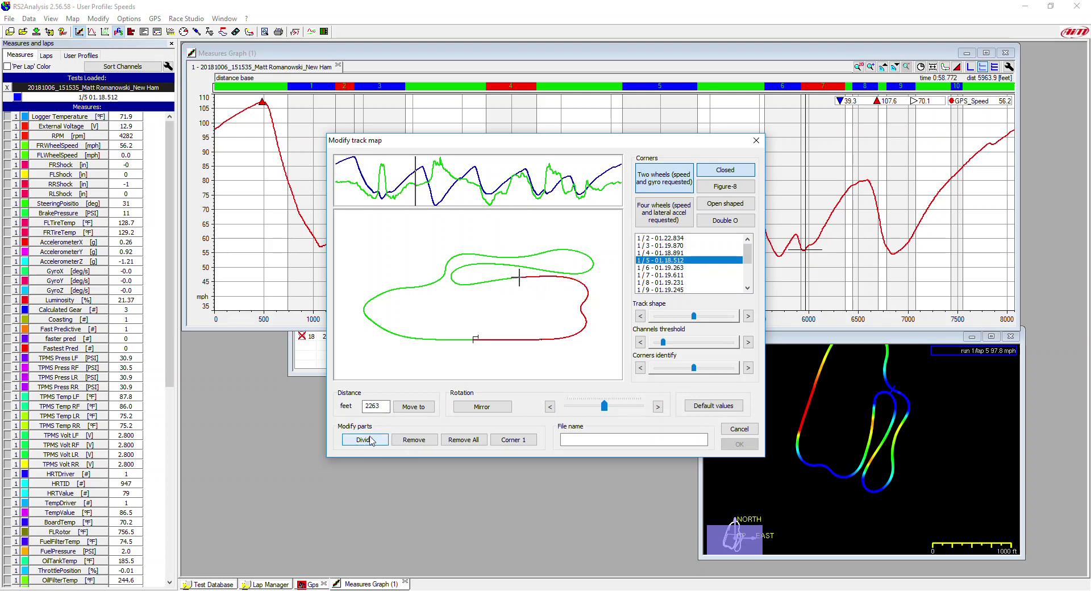
Divide the track further at 3270, 4803, 5472, 5895, 6430 and 7221 feet.
left_click(478, 265)
left_click(369, 439)
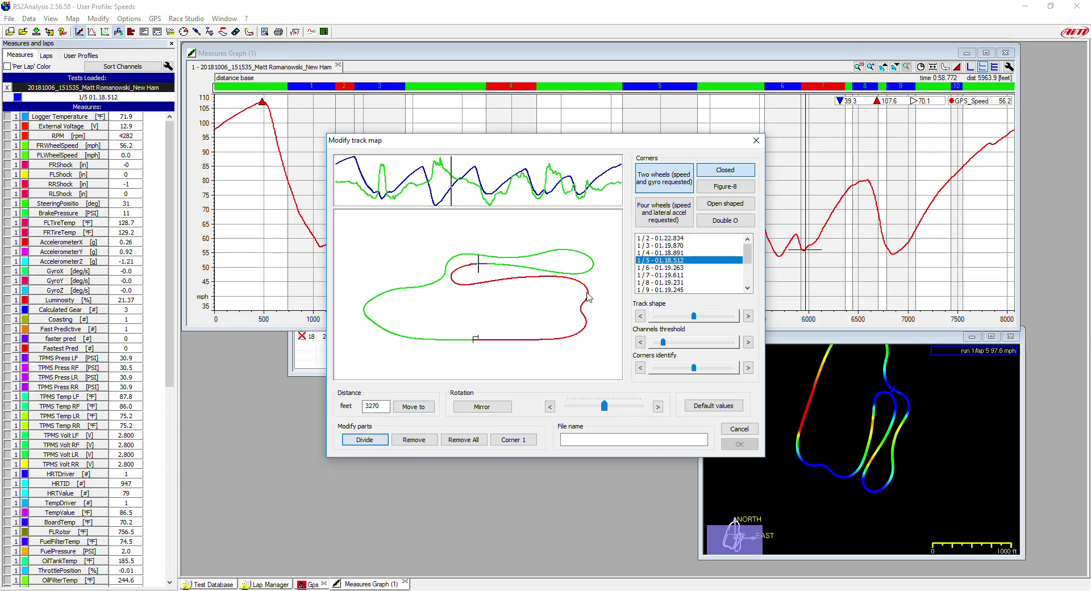
left_click(555, 249)
left_click(380, 439)
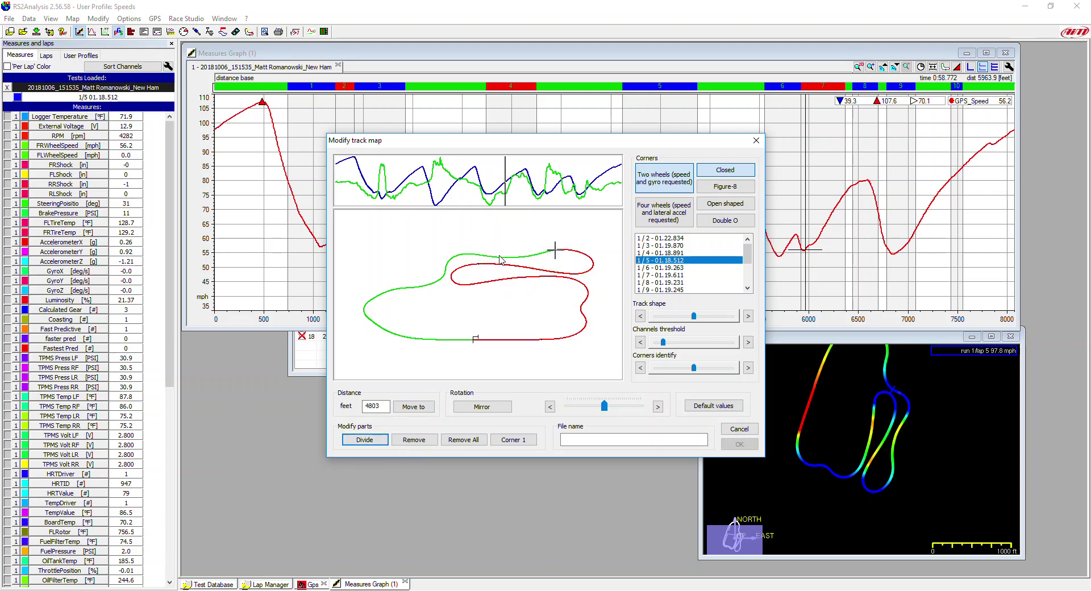
left_click(481, 255)
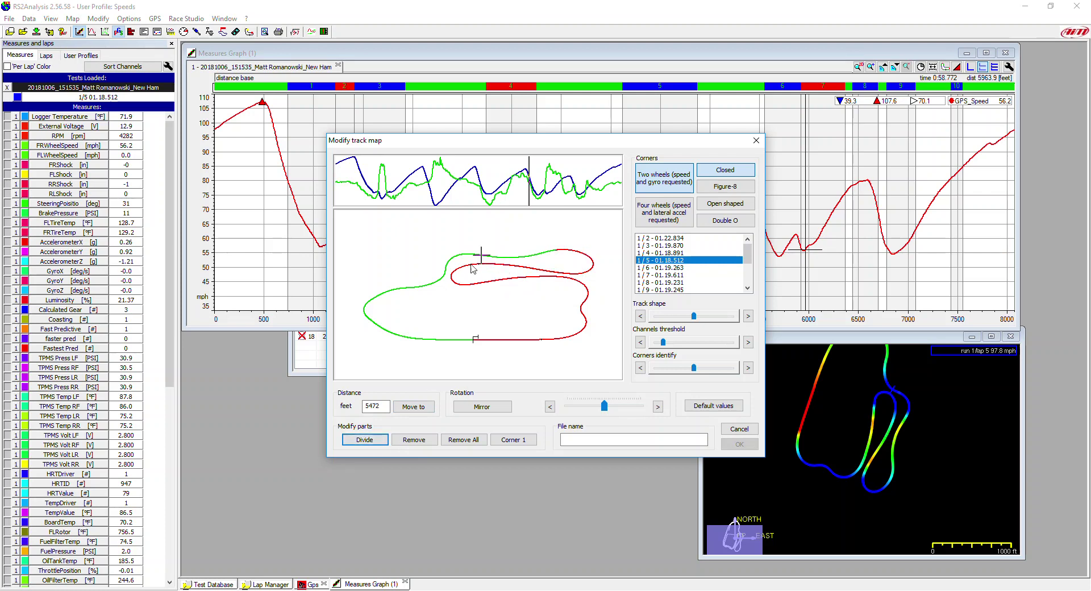
left_click(369, 440)
left_click(445, 267)
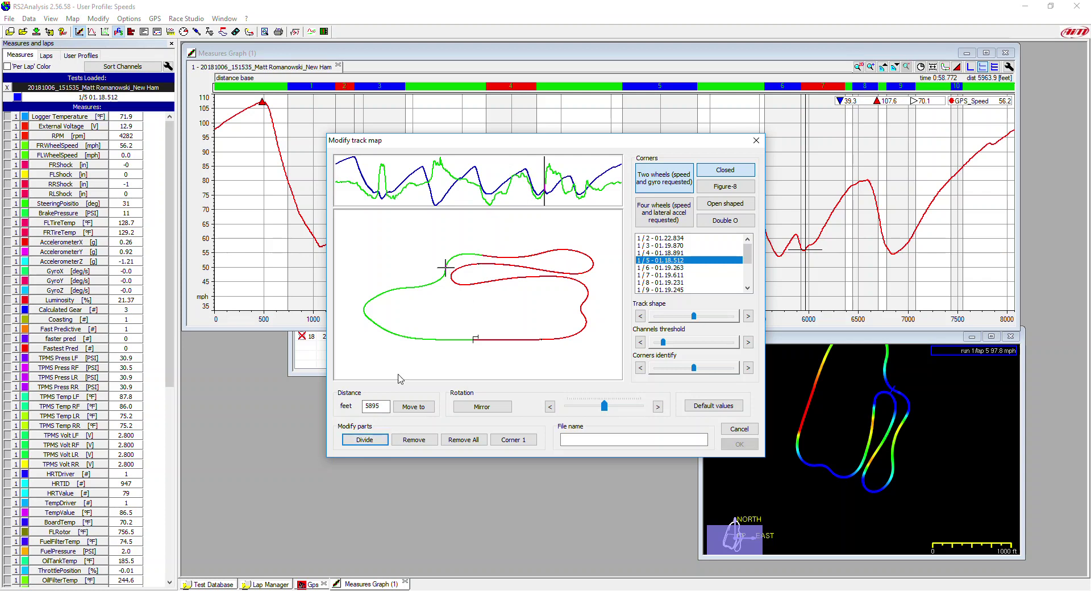
left_click(375, 441)
left_click(402, 287)
left_click(372, 440)
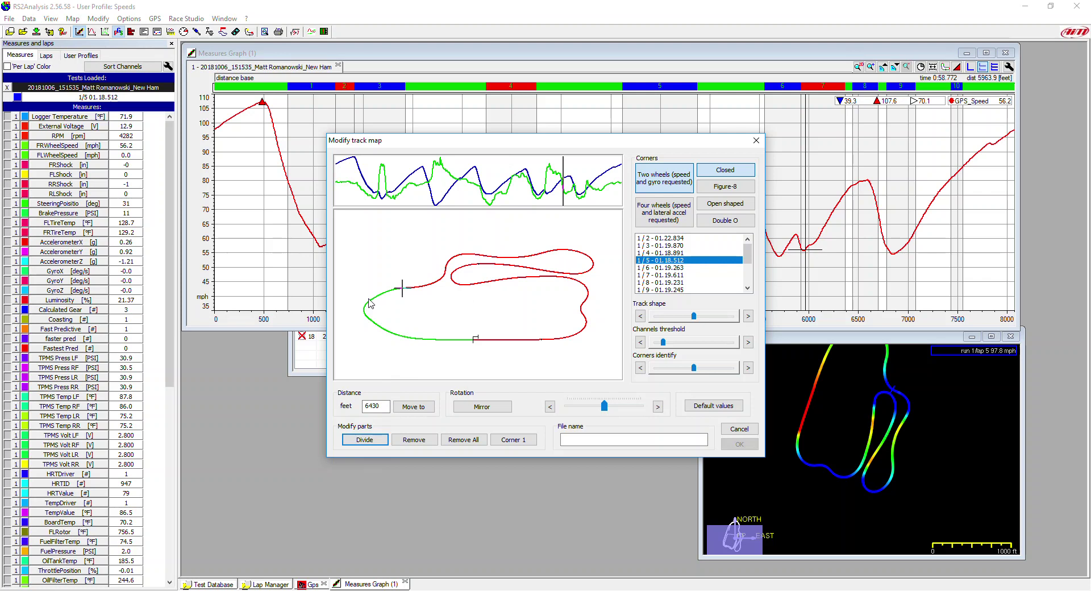
left_click(380, 328)
left_click(367, 441)
Name the track map 'NHMS Track Report' and save it.
left_click(605, 443)
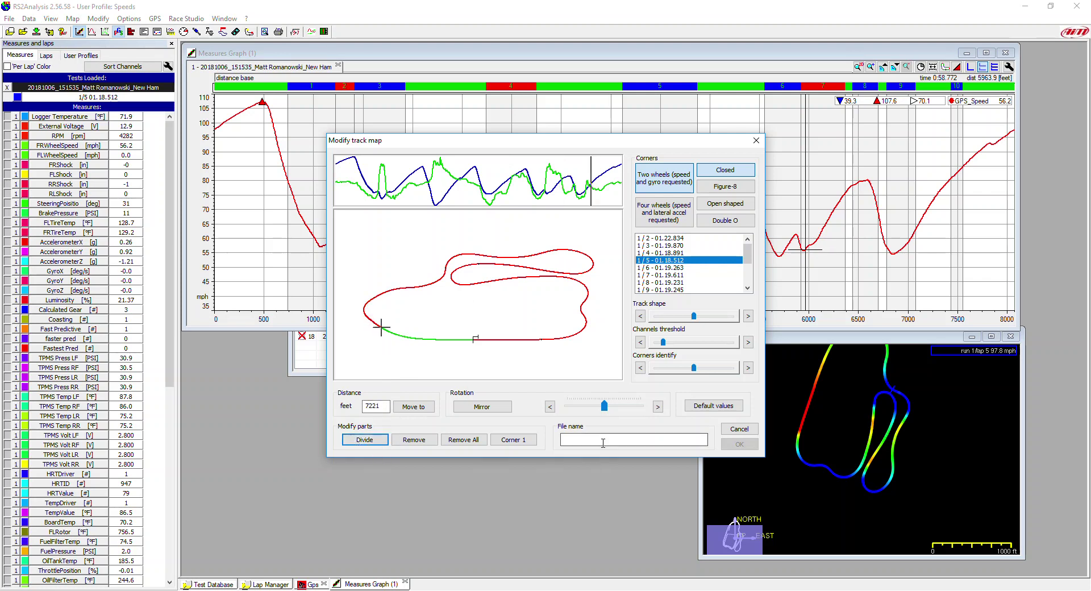
type("NHMS")
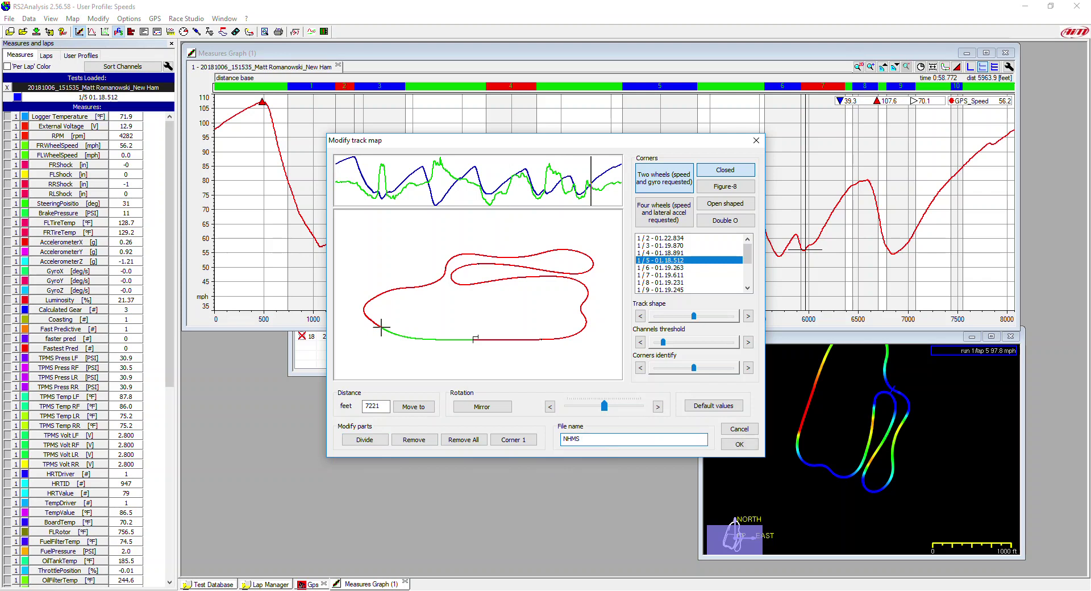
type(" Track Report")
left_click(754, 448)
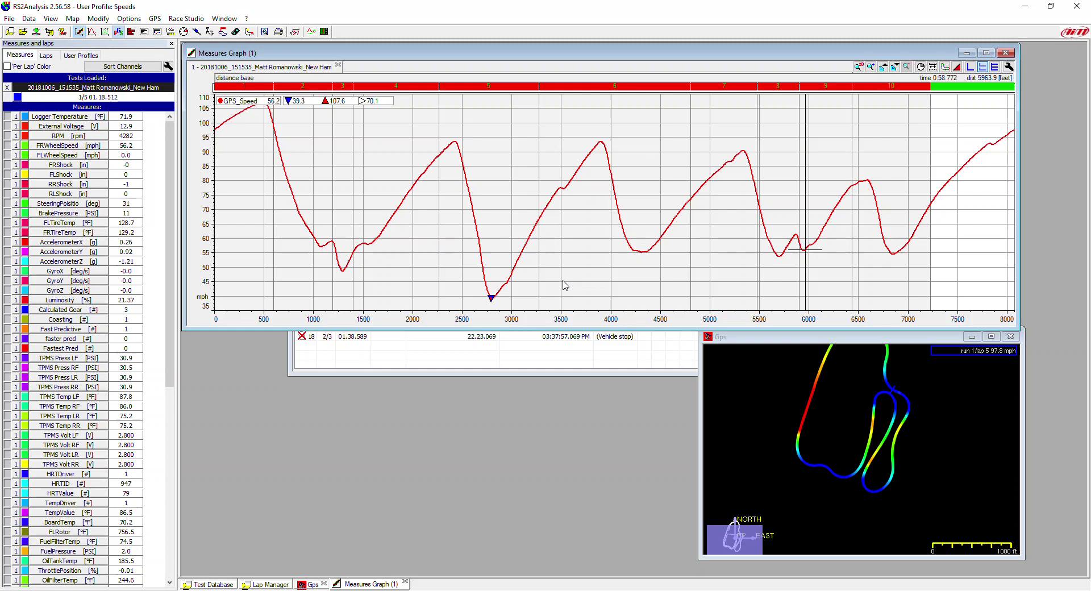
Open the lap's Track report, enlarge its window, narrow the measures panel and remove the RPM labels.
left_click(223, 33)
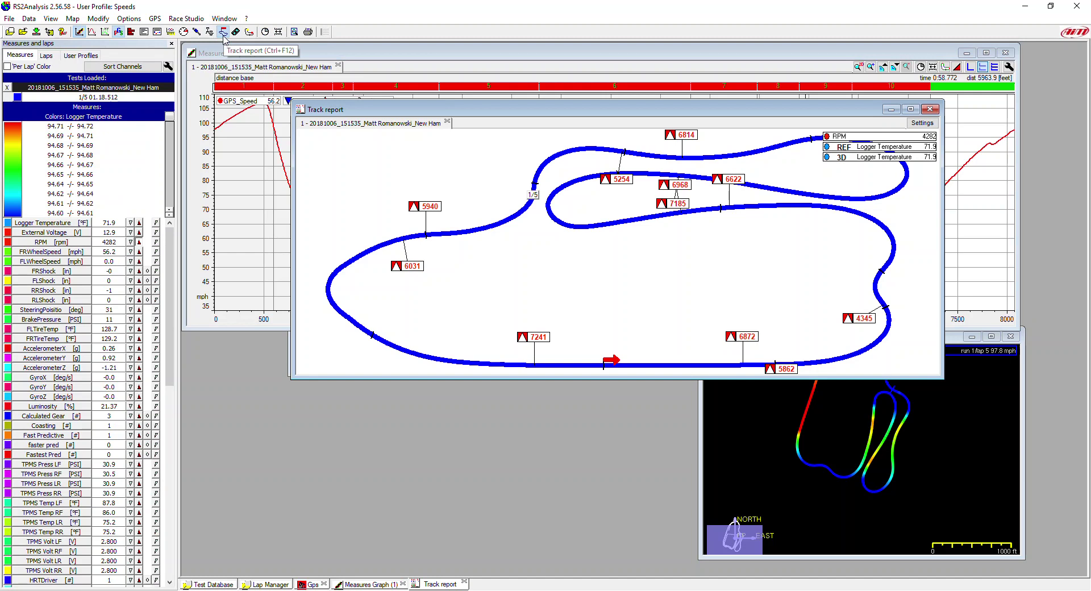
left_click_drag(292, 377, 210, 517)
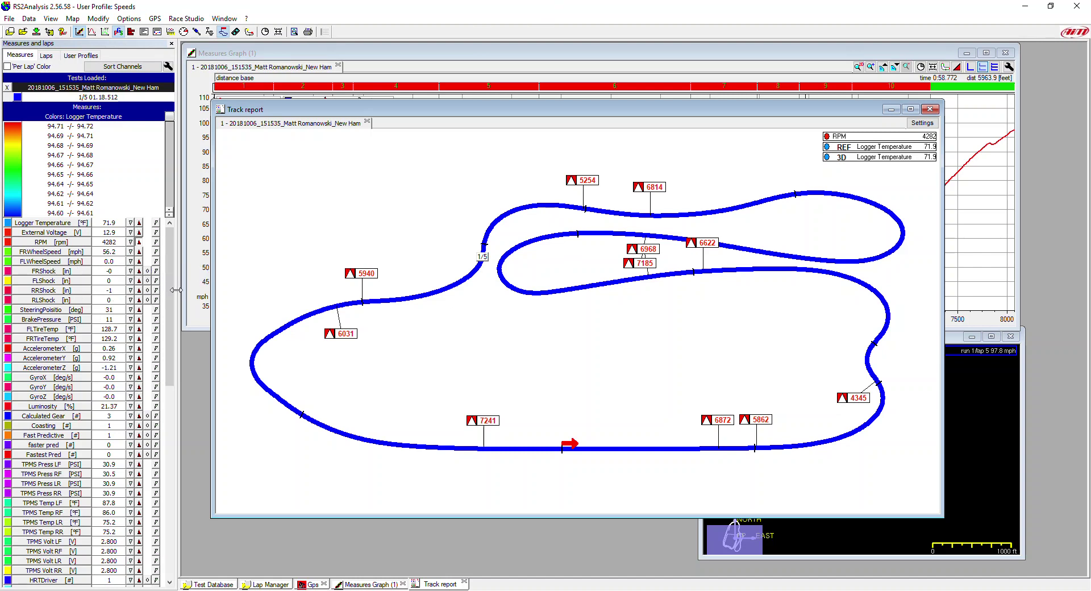
mouse_move(177, 289)
left_mouse_down()
mouse_move(132, 291)
mouse_move(175, 290)
left_mouse_up()
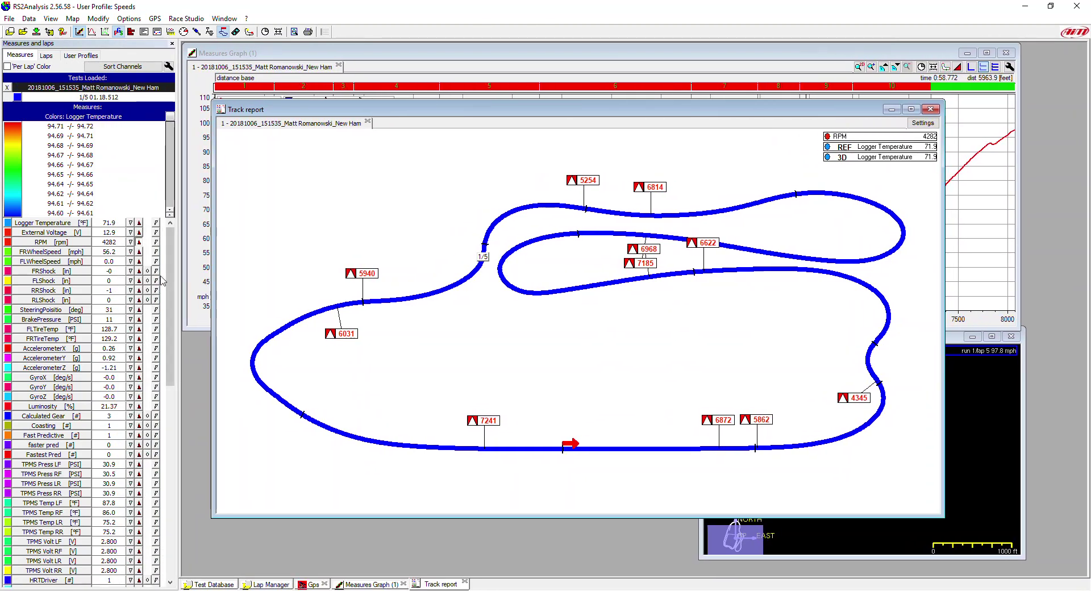
left_click(139, 243)
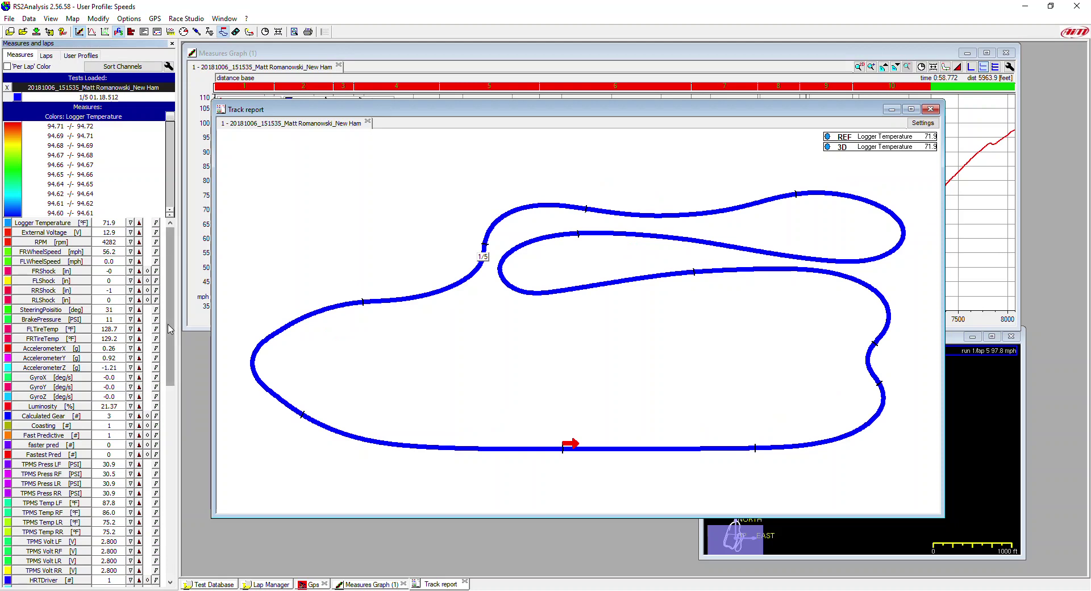
Label each track segment with its minimum GPS_Speed, ranging from 39.3 to 73.6 mph.
left_click_drag(170, 344, 159, 475)
left_click(80, 434)
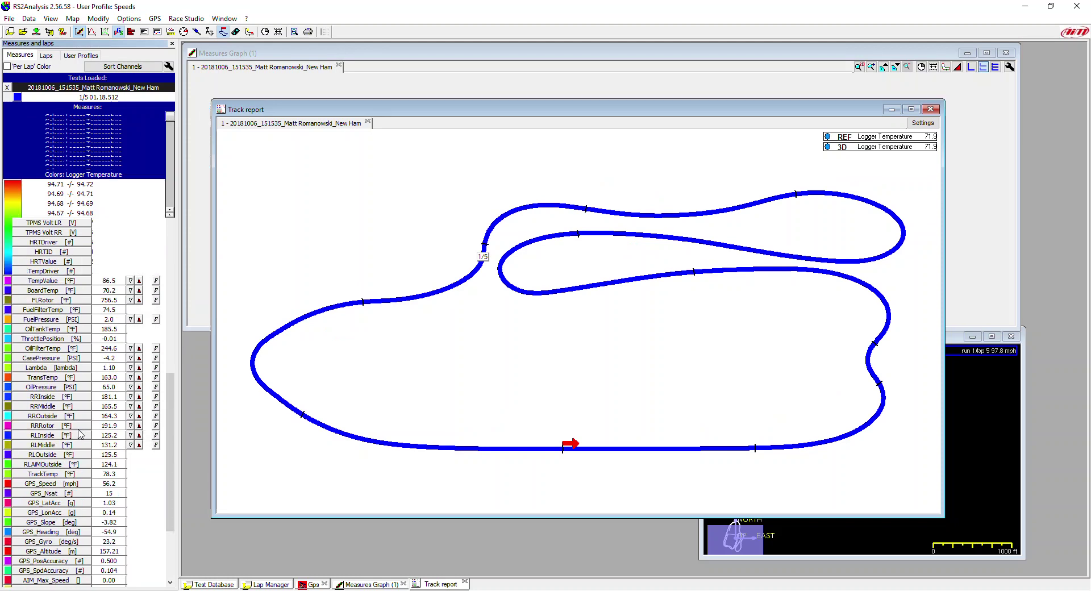
left_click_drag(171, 423, 175, 490)
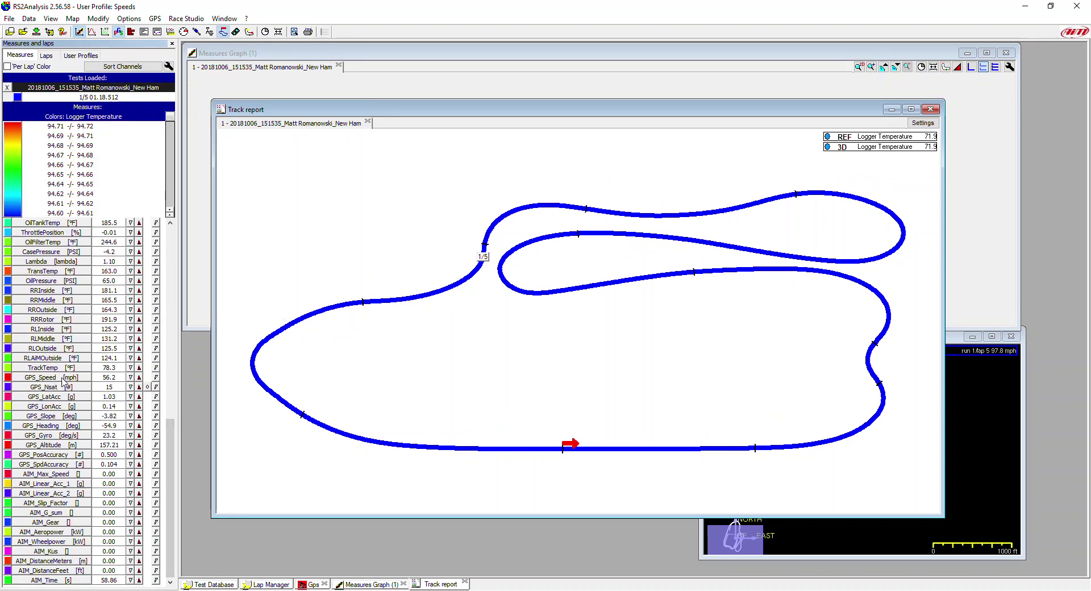
left_click(130, 377)
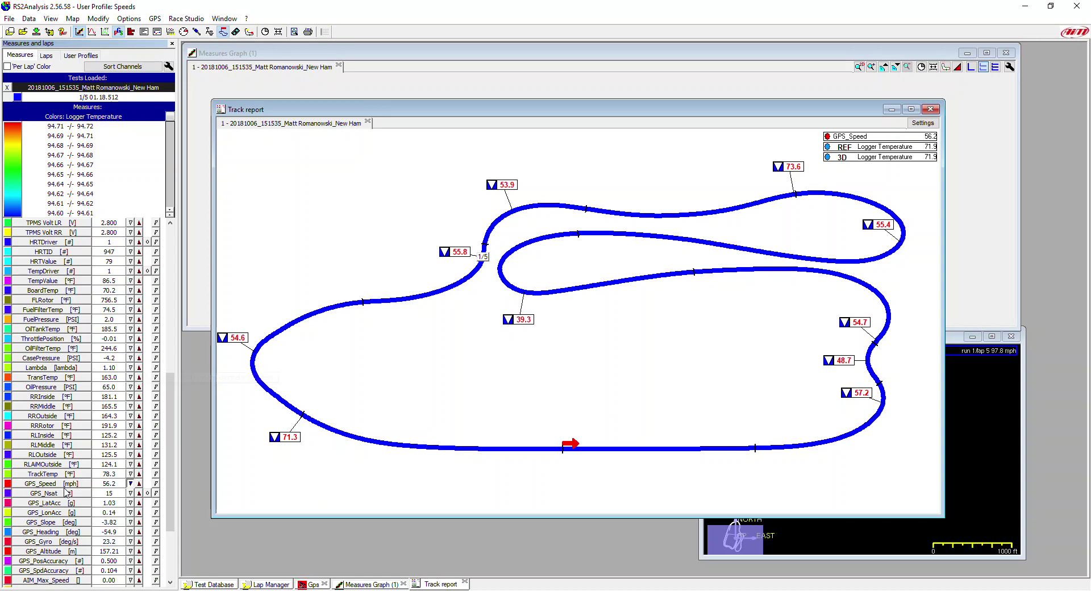
left_click(139, 484)
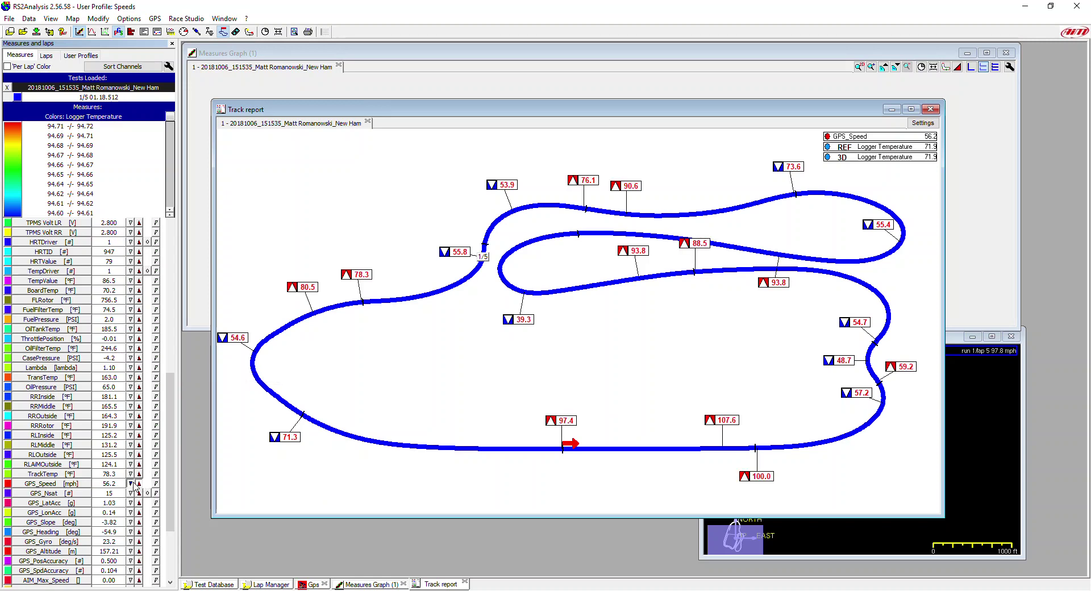
left_click(132, 483)
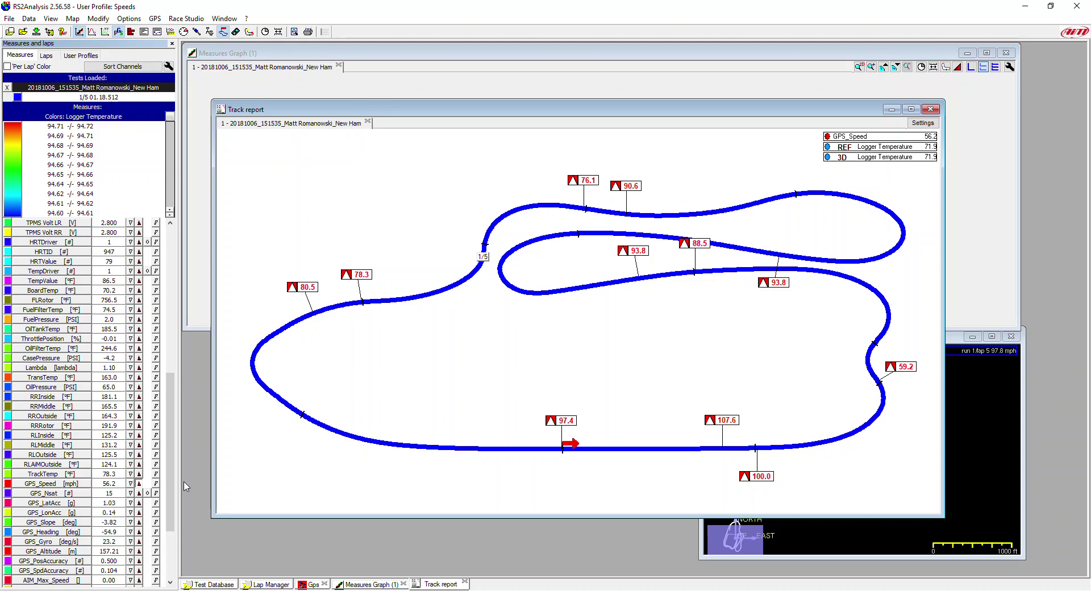
left_click(136, 485)
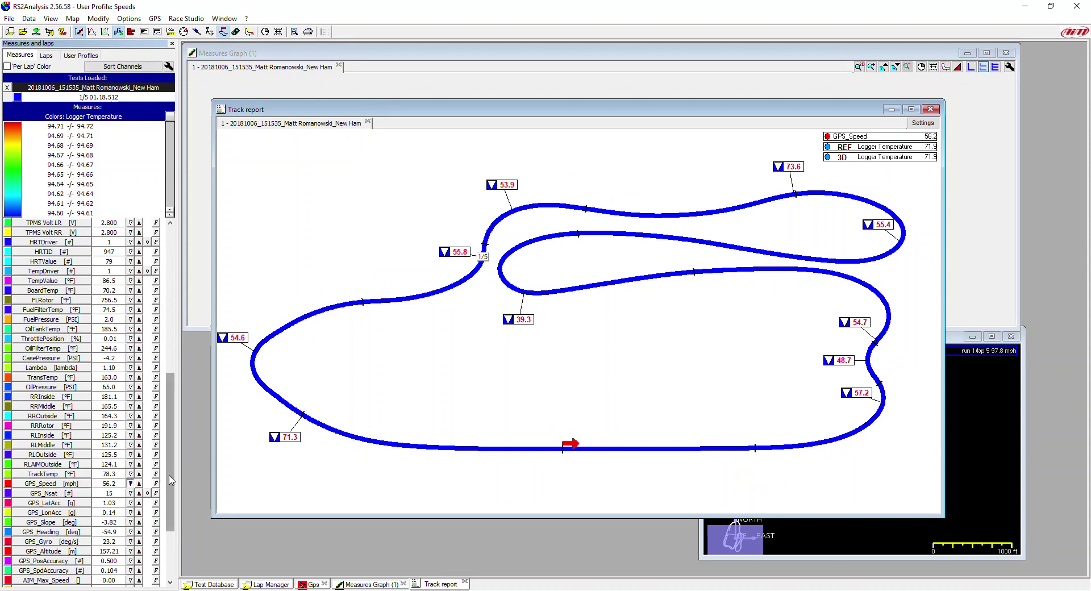
left_click_drag(170, 480, 172, 534)
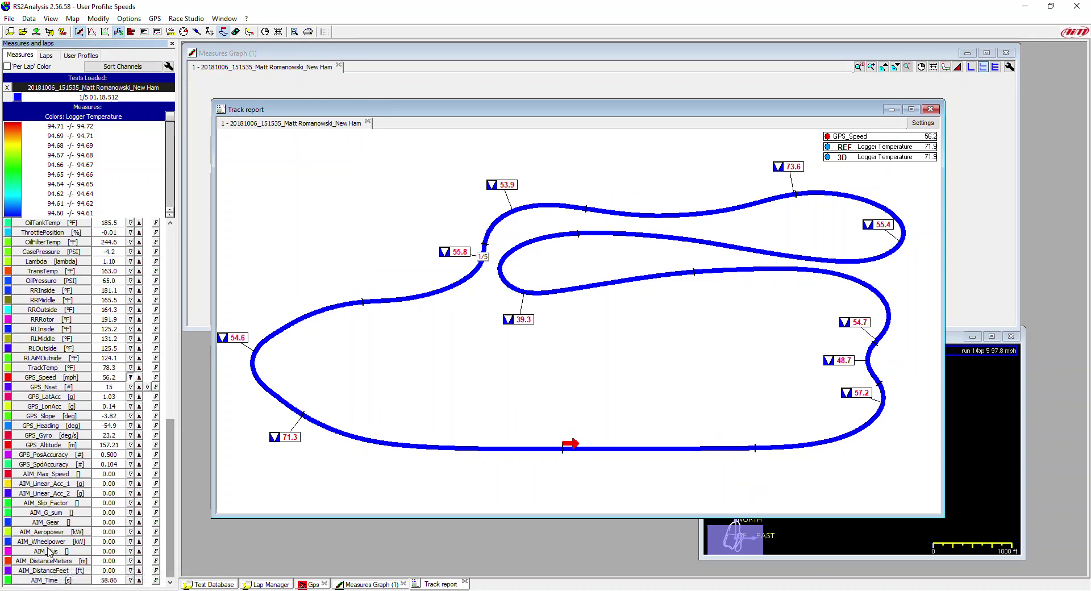
left_click(130, 512)
left_click(130, 512)
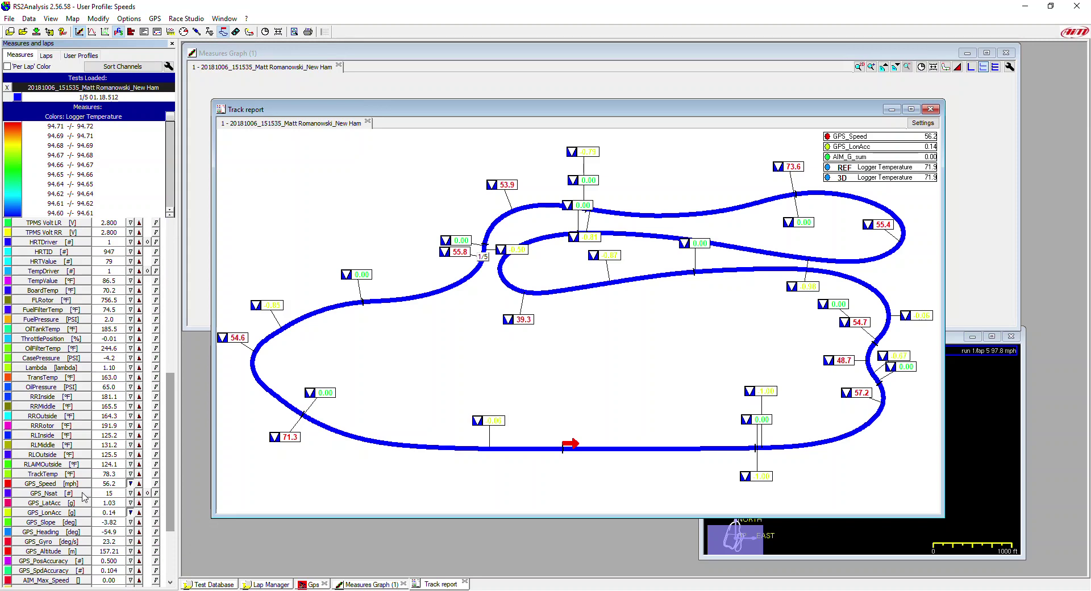
scroll(83, 497, "down", 4)
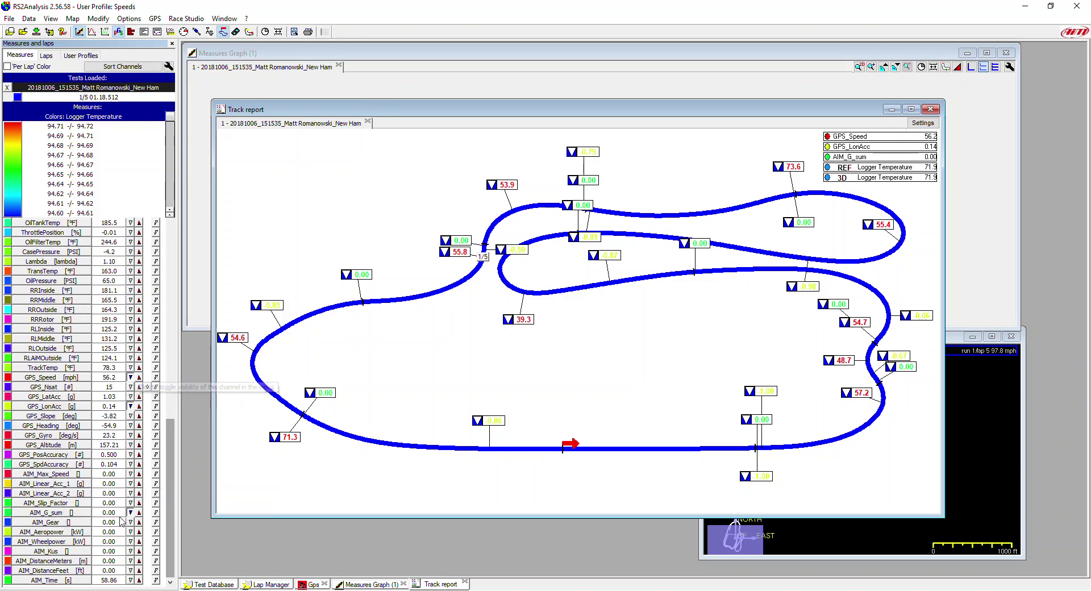
left_click(138, 521)
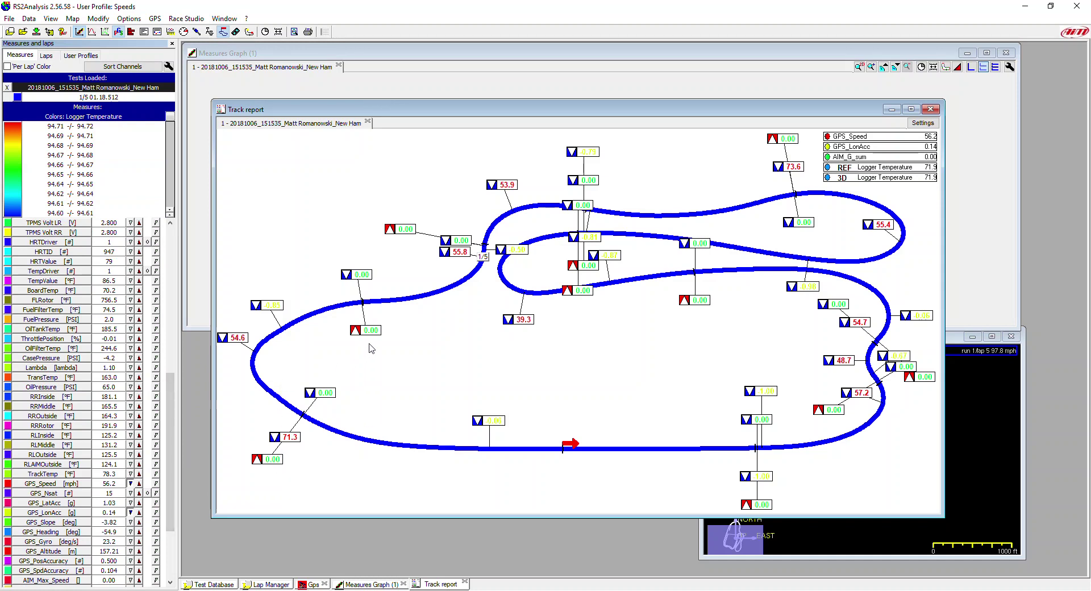
left_click(130, 513)
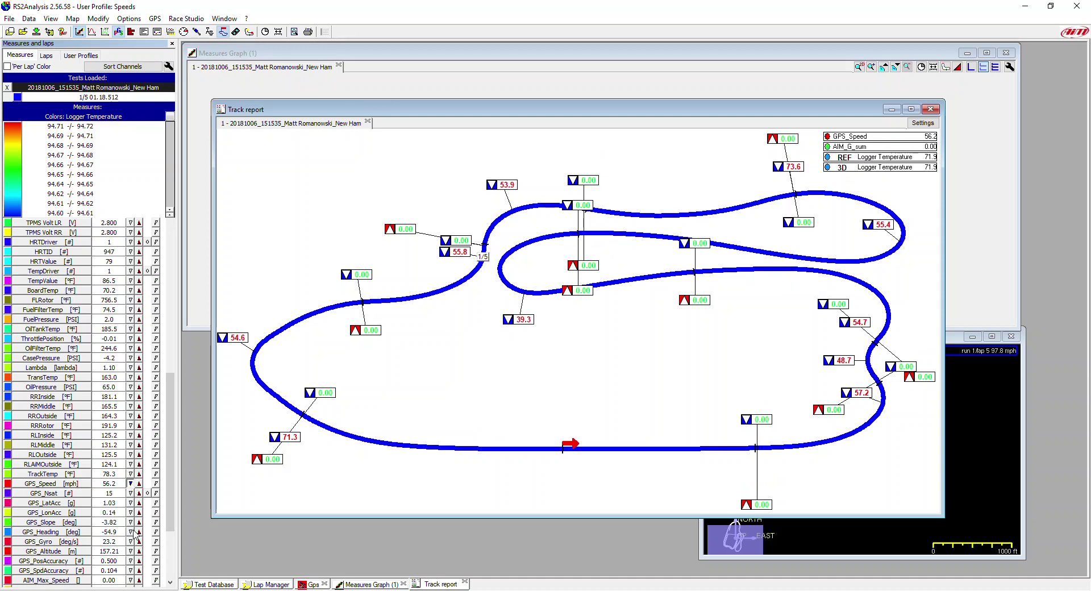
left_click(138, 512)
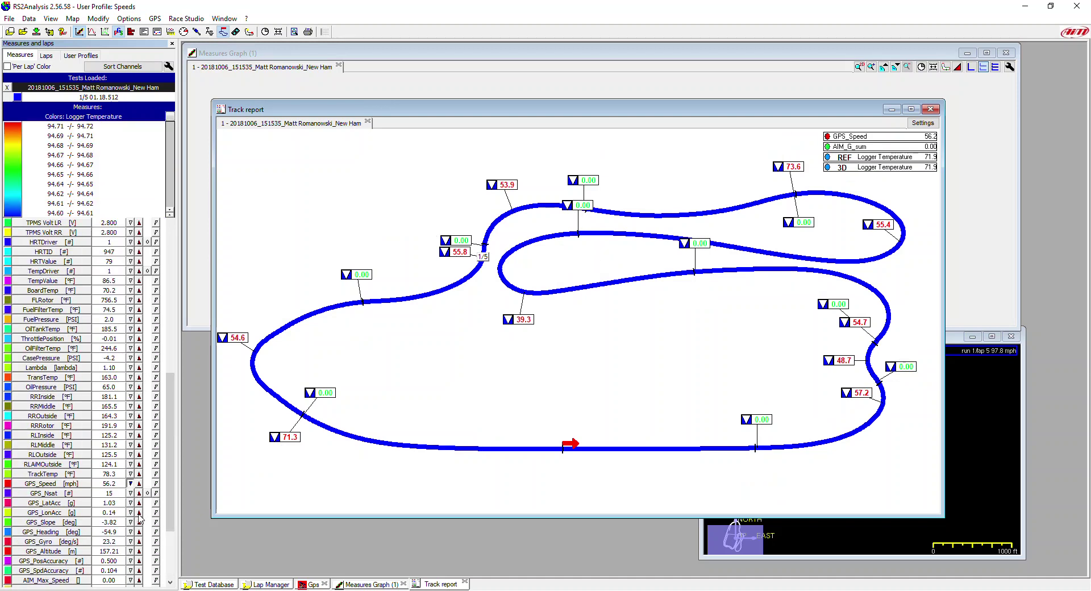
left_click(131, 514)
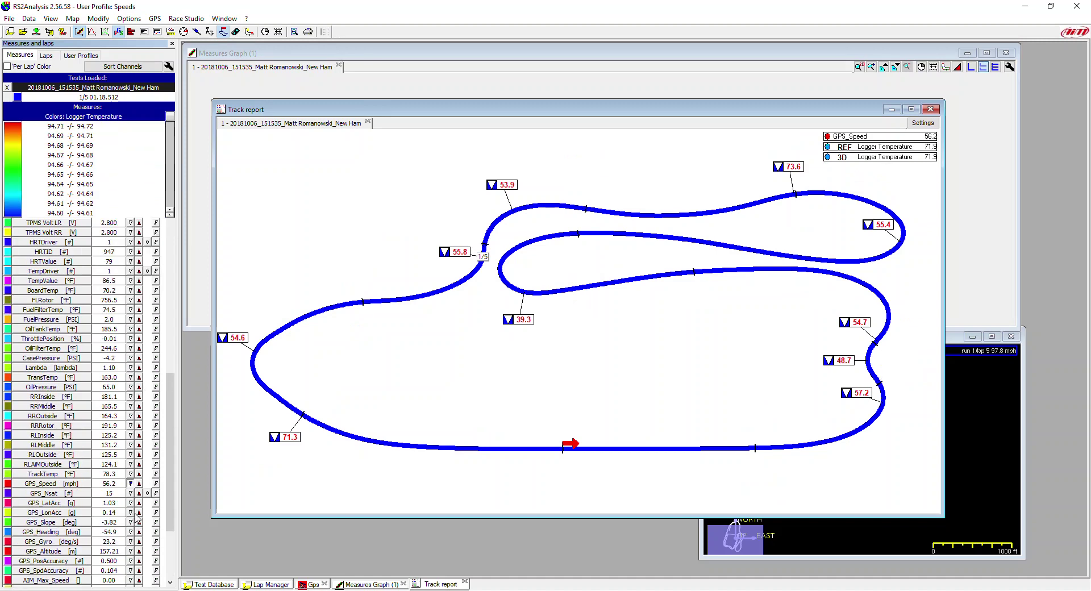